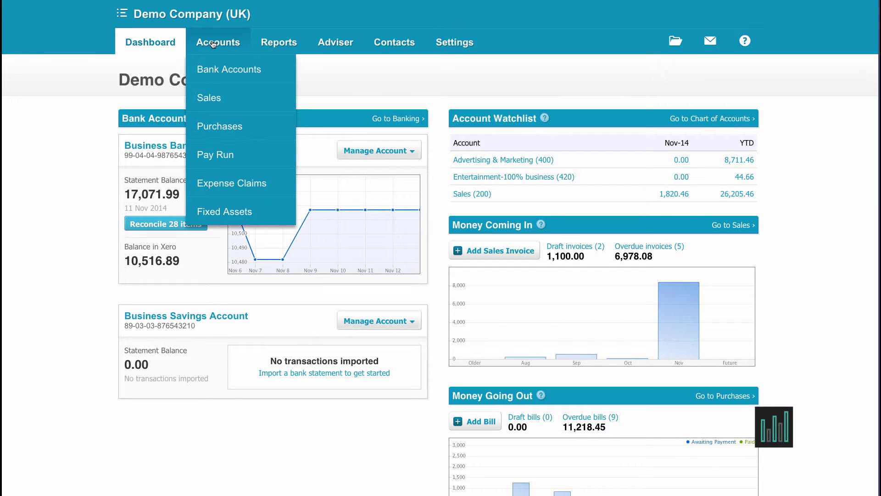
Step: Open City Limousines' invoice INV-0034 from the Sales invoices awaiting payment
{"action": "left_click", "coordinate": [206, 98]}
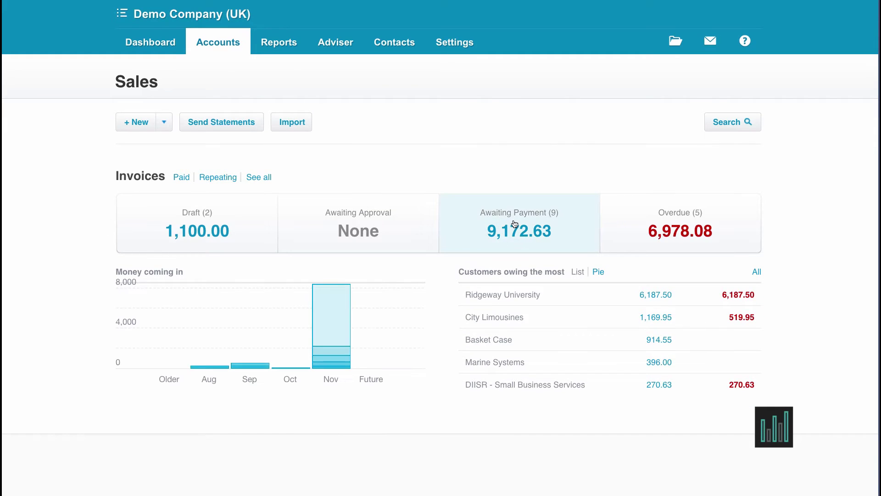
{"action": "left_click", "coordinate": [515, 223]}
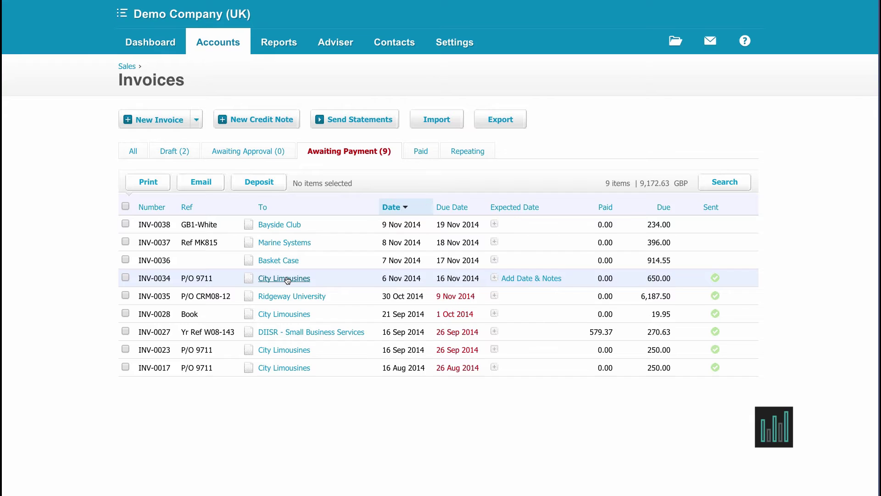
{"action": "left_click", "coordinate": [288, 278]}
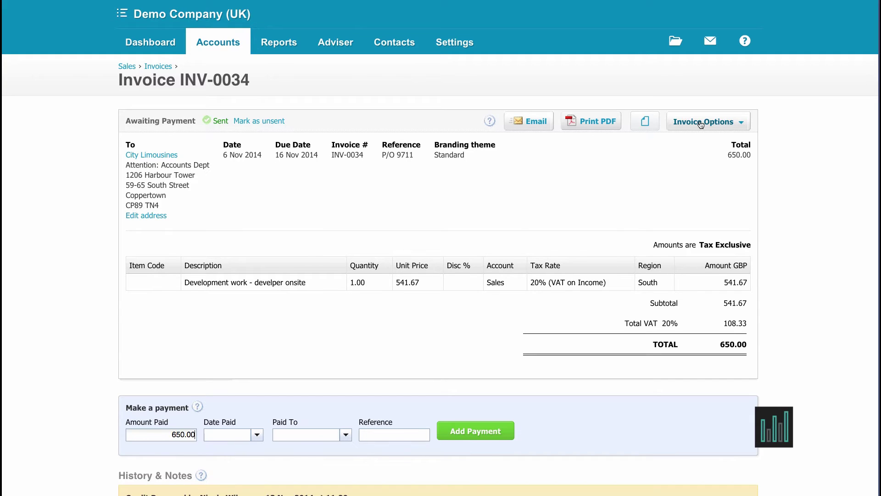
Step: Create credit note CN-0041 for 100 on 200 - Sales, dated 13 Nov 2014, and approve it
{"action": "left_click", "coordinate": [742, 124]}
{"action": "left_click", "coordinate": [722, 205]}
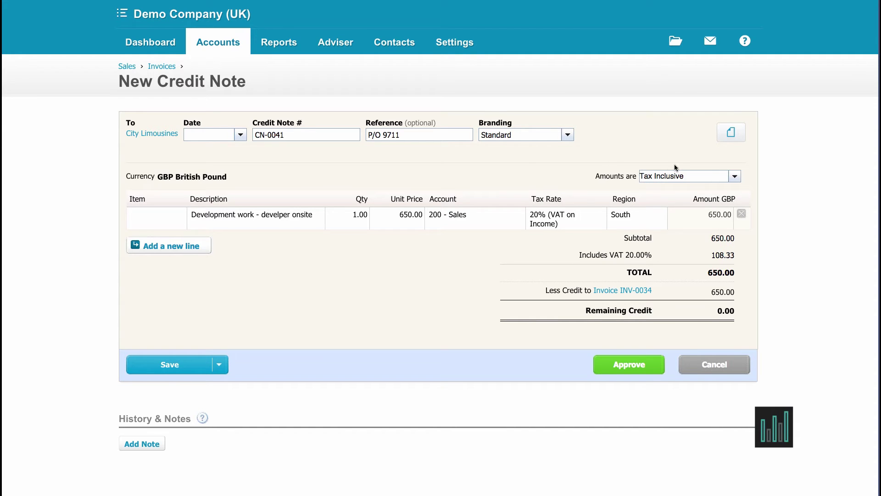
{"action": "left_click", "coordinate": [405, 219]}
{"action": "key", "text": "BackSpace"}
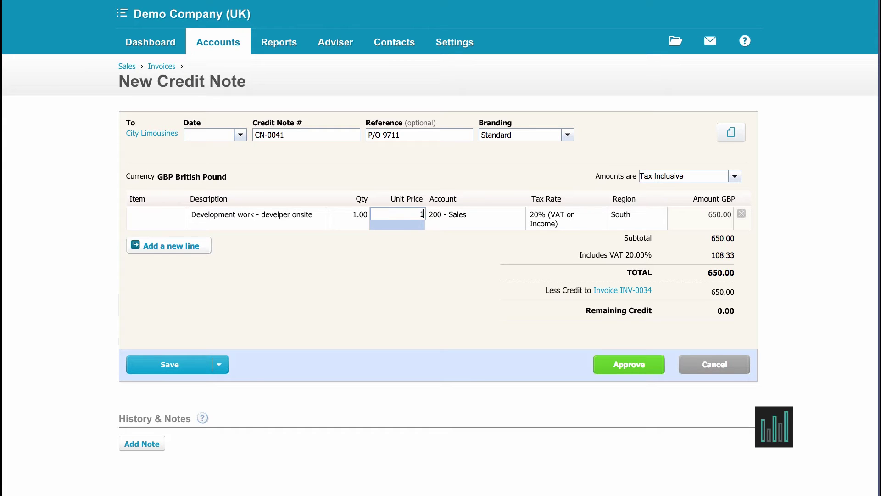
{"action": "type", "text": "100"}
{"action": "key", "text": "Tab"}
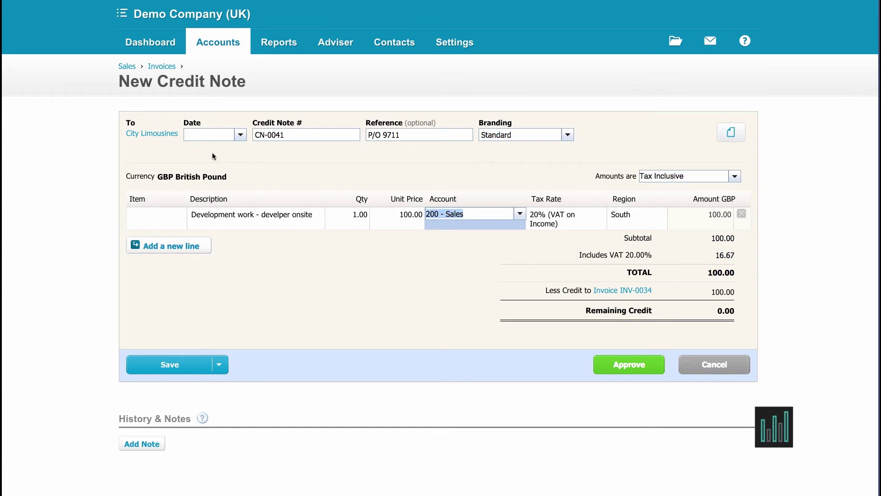
{"action": "left_click", "coordinate": [200, 132]}
{"action": "key", "text": "Tab"}
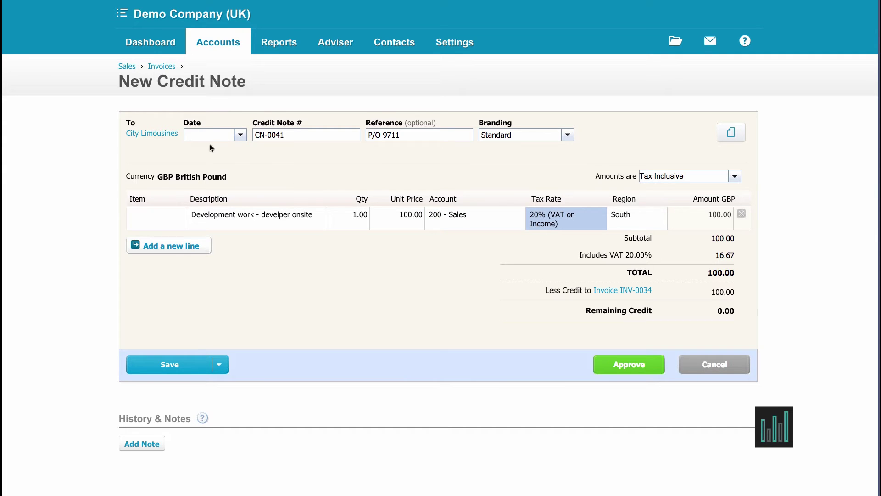
{"action": "key", "text": "Tab"}
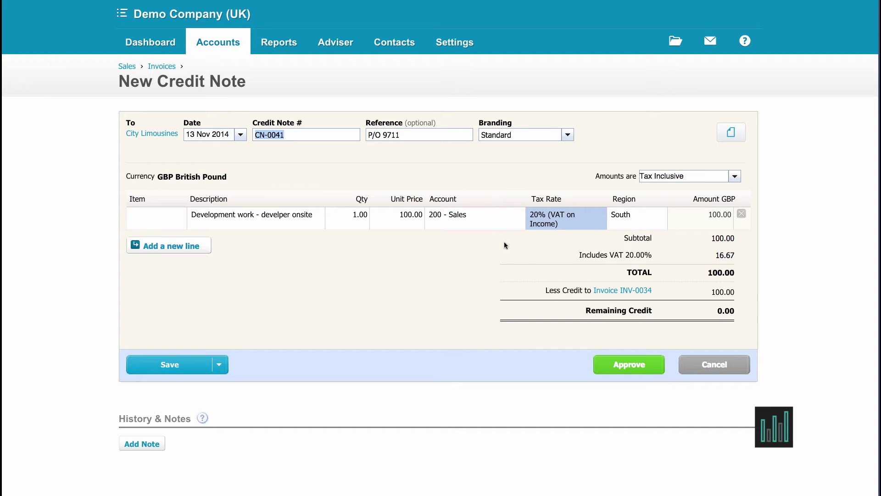
{"action": "left_click", "coordinate": [634, 365]}
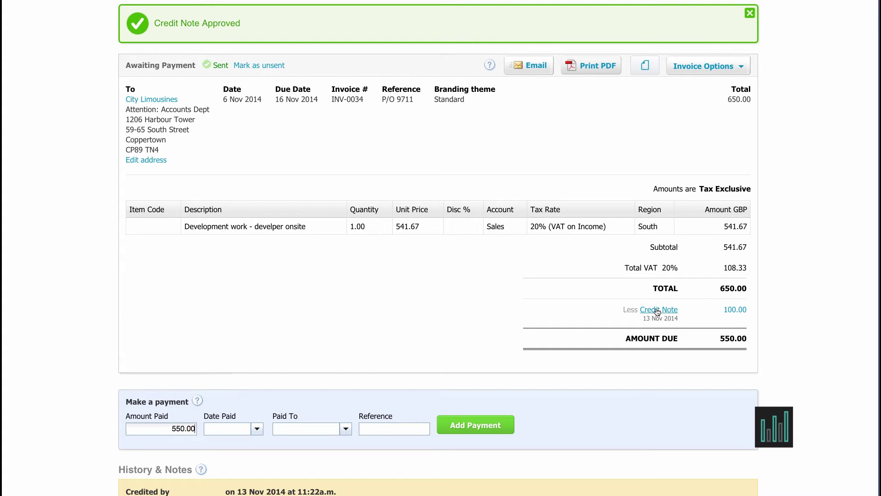
Step: Scroll up to check INV-0034 shows the 100.00 credit and 550.00 due
{"action": "scroll", "coordinate": [657, 312], "scroll_direction": "up", "scroll_amount": 3}
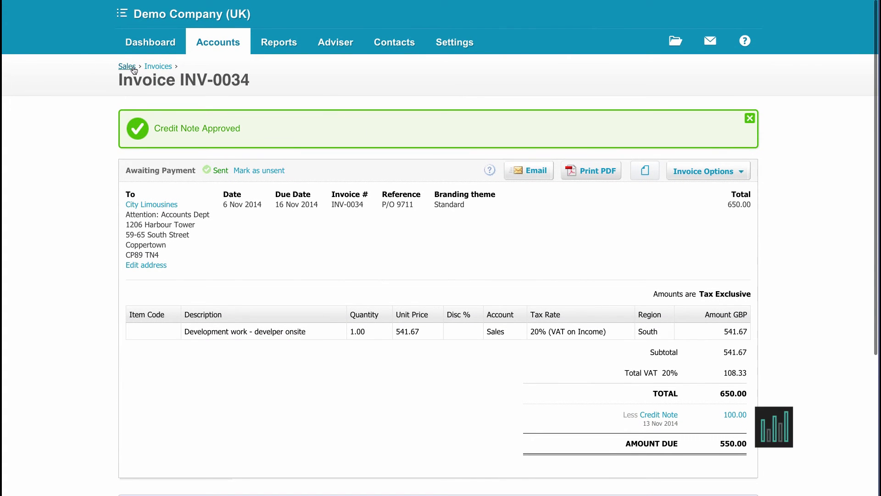
Step: Return to the Sales overview and start a new credit note, CN-0042
{"action": "left_click", "coordinate": [131, 69]}
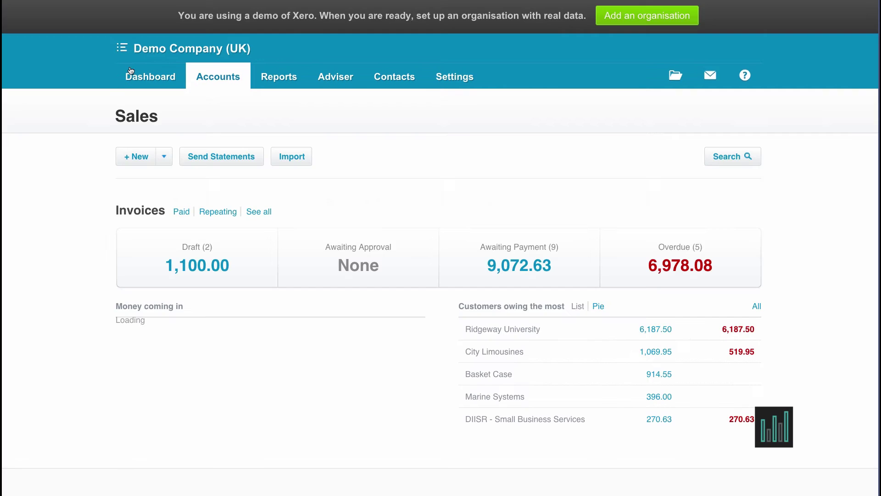
{"action": "scroll", "coordinate": [131, 70], "scroll_direction": "down", "scroll_amount": 1}
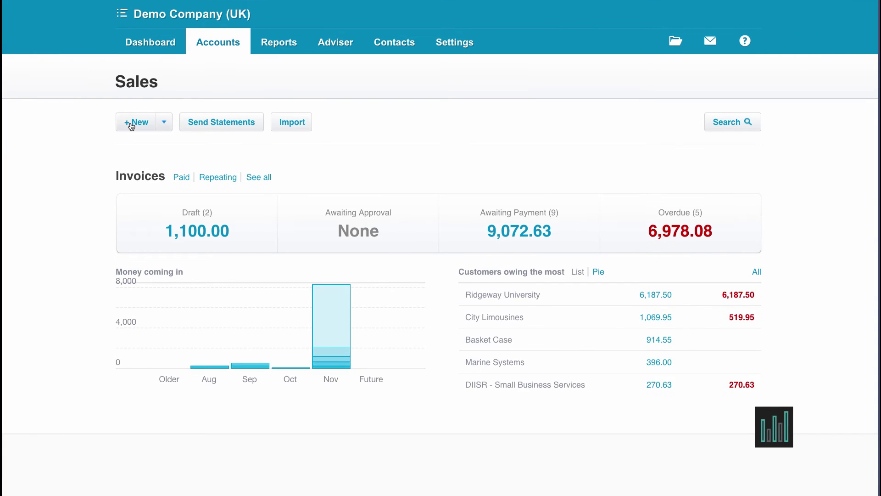
{"action": "left_click", "coordinate": [164, 124]}
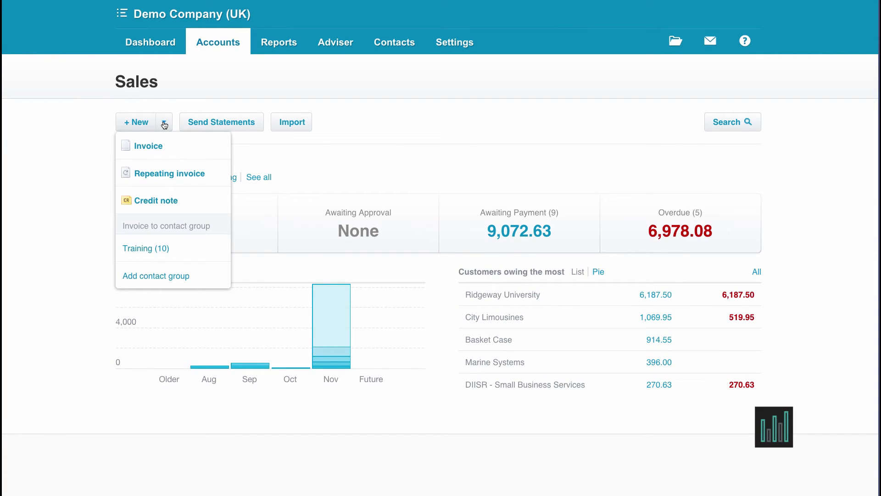
{"action": "left_click", "coordinate": [154, 202]}
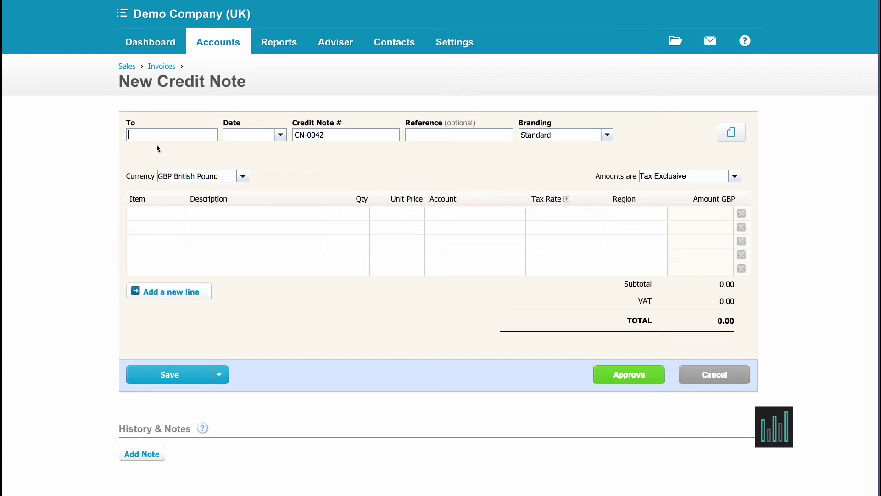
Step: Choose Bayside Club as the customer via 'bay' and enter the date 13 Nov 2014
{"action": "type", "text": "bay"}
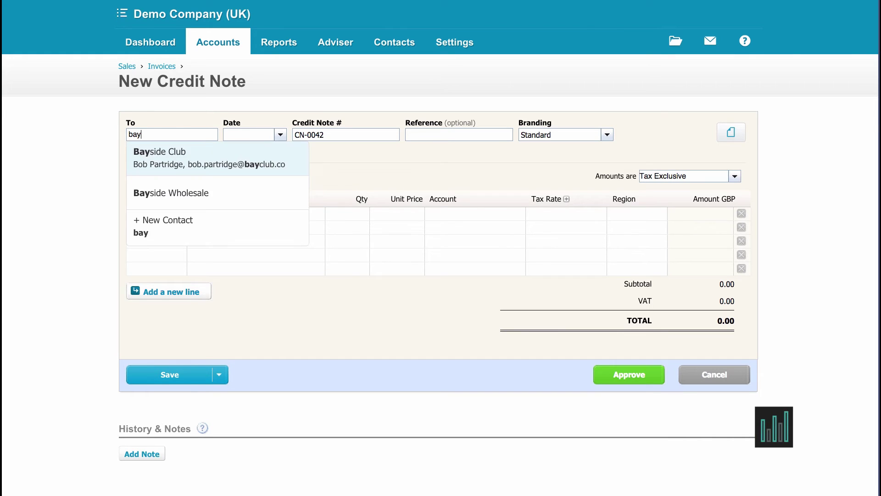
{"action": "left_click", "coordinate": [156, 163]}
{"action": "left_click", "coordinate": [237, 135]}
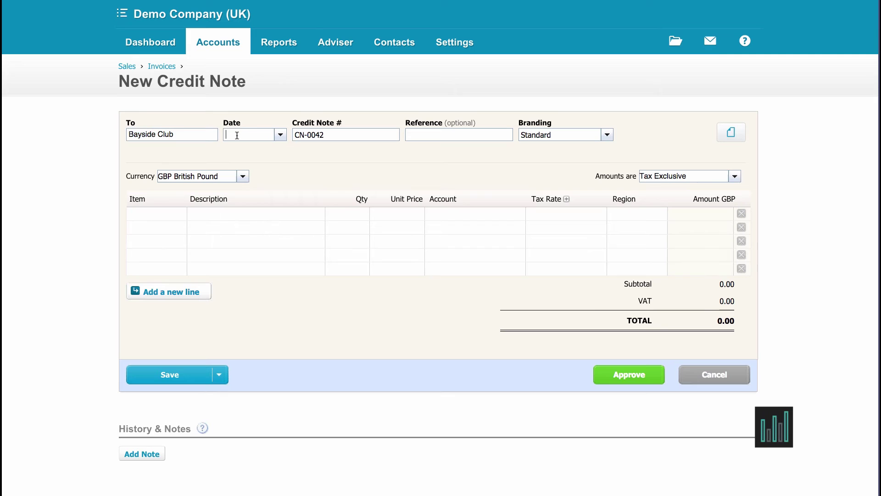
{"action": "type", "text": "13 Nov 2014"}
{"action": "key", "text": "Tab"}
Step: Make the amounts Tax Inclusive and enter the line description 'credit agreed'
{"action": "left_click", "coordinate": [735, 178]}
{"action": "left_click", "coordinate": [723, 214]}
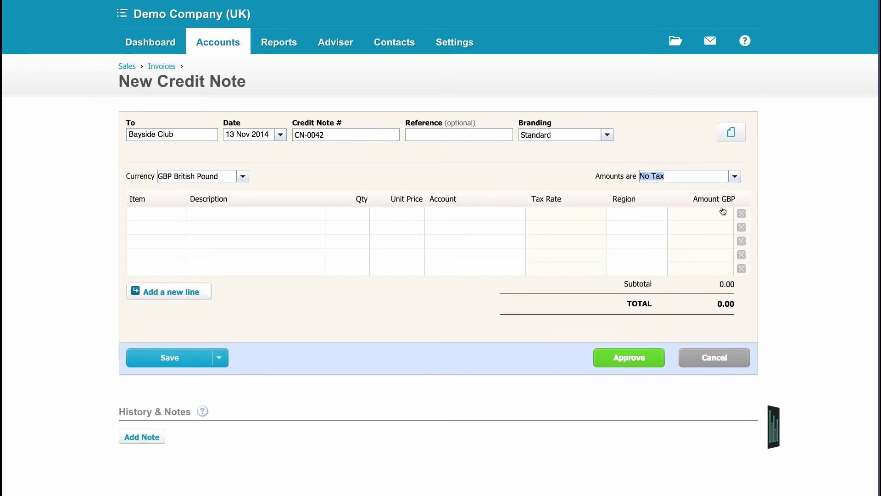
{"action": "left_click", "coordinate": [735, 178]}
{"action": "left_click", "coordinate": [665, 202]}
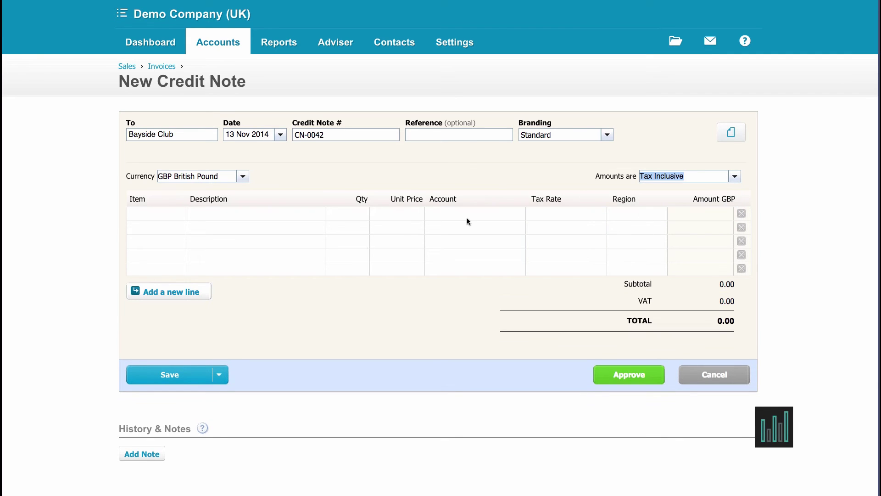
{"action": "left_click", "coordinate": [213, 216]}
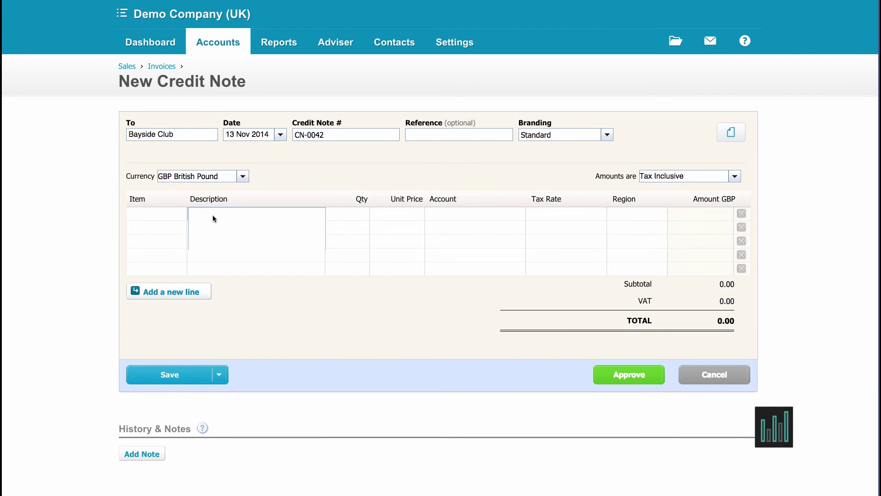
{"action": "type", "text": "cresit agreed"}
{"action": "left_click", "coordinate": [211, 214]}
{"action": "key", "text": "BackSpace"}
{"action": "key", "text": "BackSpace"}
{"action": "key", "text": "BackSpace"}
{"action": "key", "text": "BackSpace"}
{"action": "type", "text": "dit"}
Step: Give the line quantity 1, unit price 100 and account 200 - Sales
{"action": "left_click", "coordinate": [354, 217]}
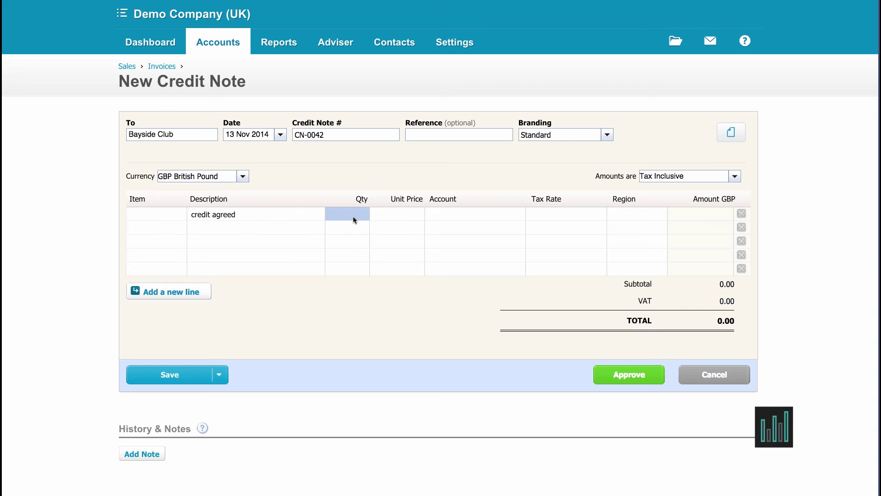
{"action": "type", "text": "1"}
{"action": "key", "text": "Tab"}
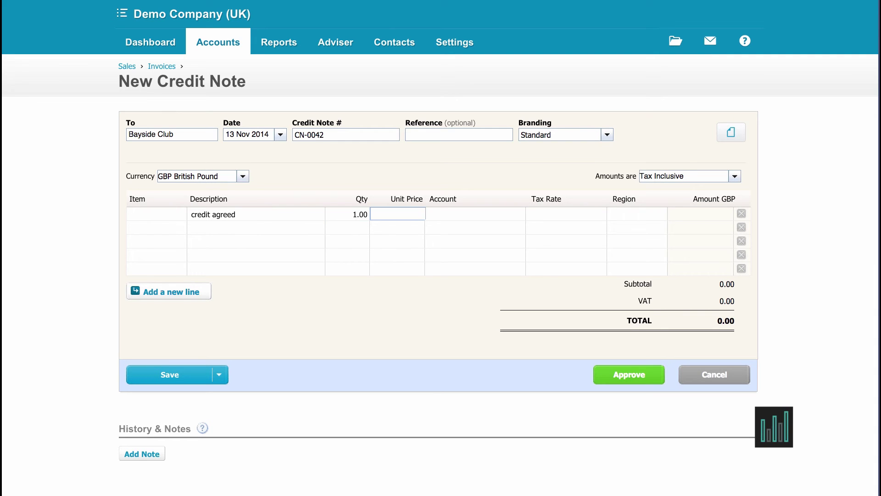
{"action": "type", "text": "100"}
{"action": "key", "text": "Tab"}
{"action": "type", "text": "2"}
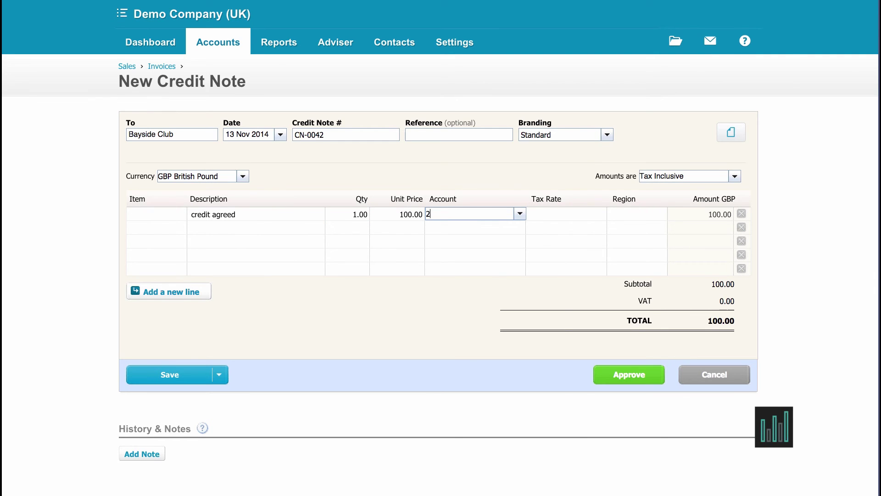
{"action": "type", "text": "00"}
{"action": "key", "text": "Tab"}
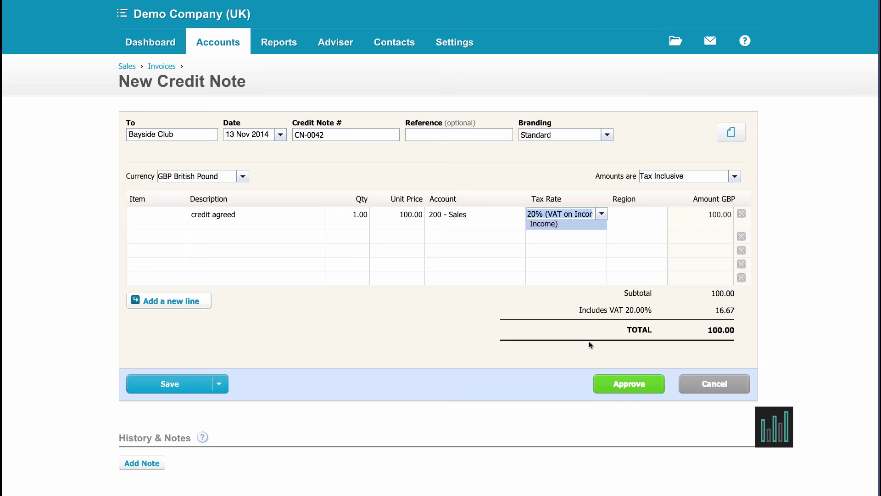
Step: Approve CN-0042 and allocate its full 100.00 to invoice INV-0038
{"action": "left_click", "coordinate": [621, 388]}
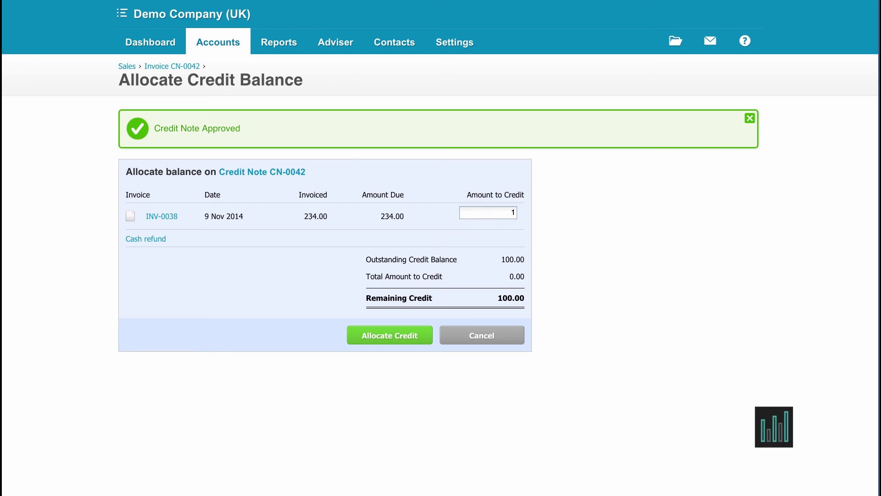
{"action": "type", "text": "00"}
{"action": "key", "text": "Tab"}
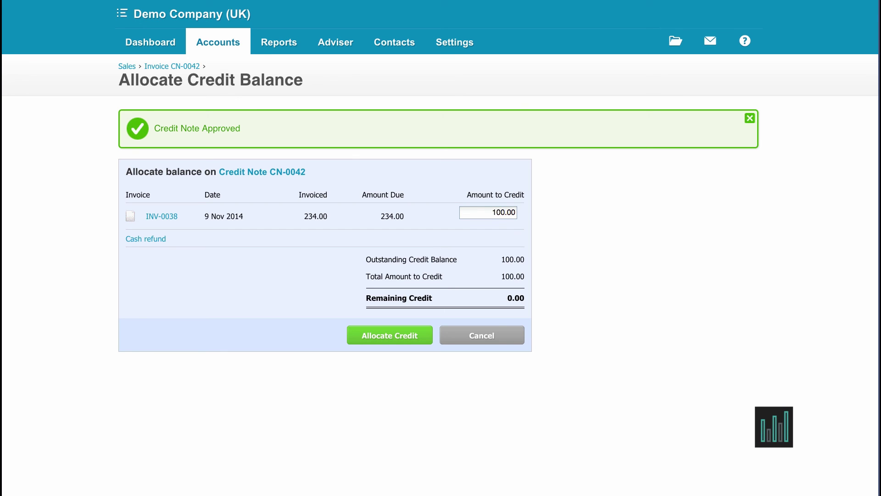
{"action": "left_click", "coordinate": [385, 338]}
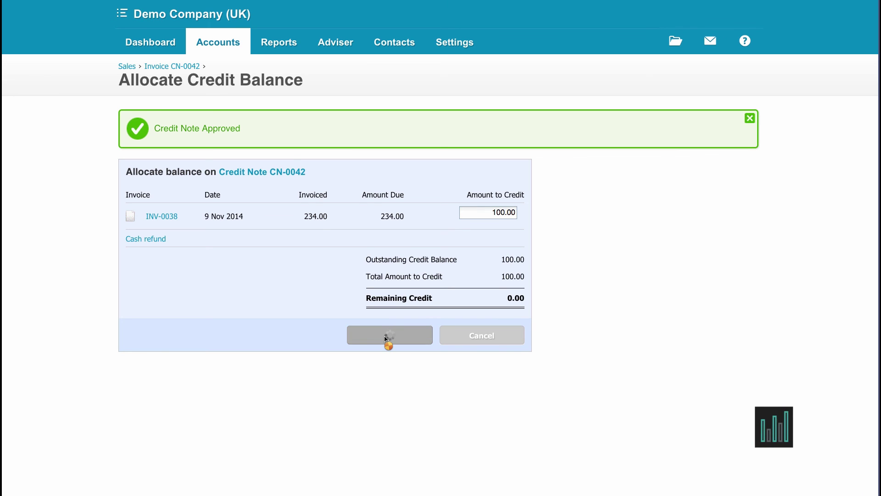